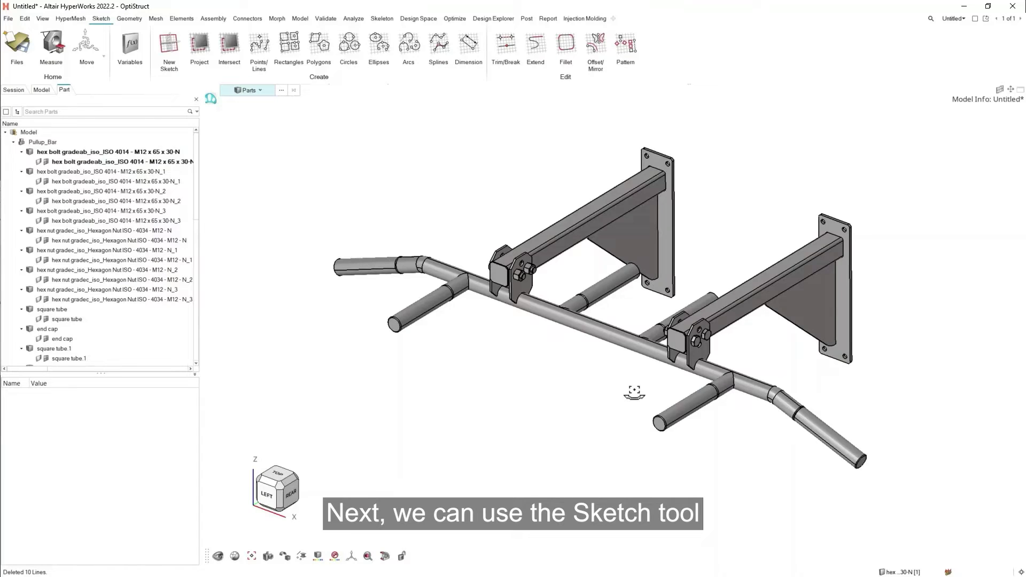
Orbit the pull-up bar model to a new viewing angle
mouse_move(628, 389)
middle_mouse_down()
mouse_move(607, 374)
mouse_move(621, 382)
mouse_move(576, 394)
middle_mouse_up()
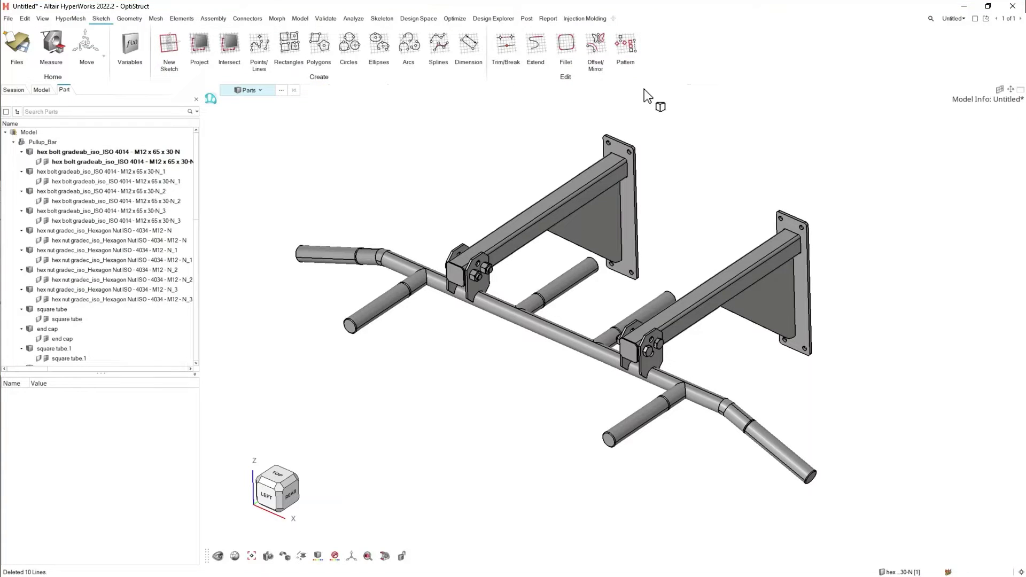
Start a new sketch with a Surface reference, picking the right gusset face (surface 559)
left_click(169, 48)
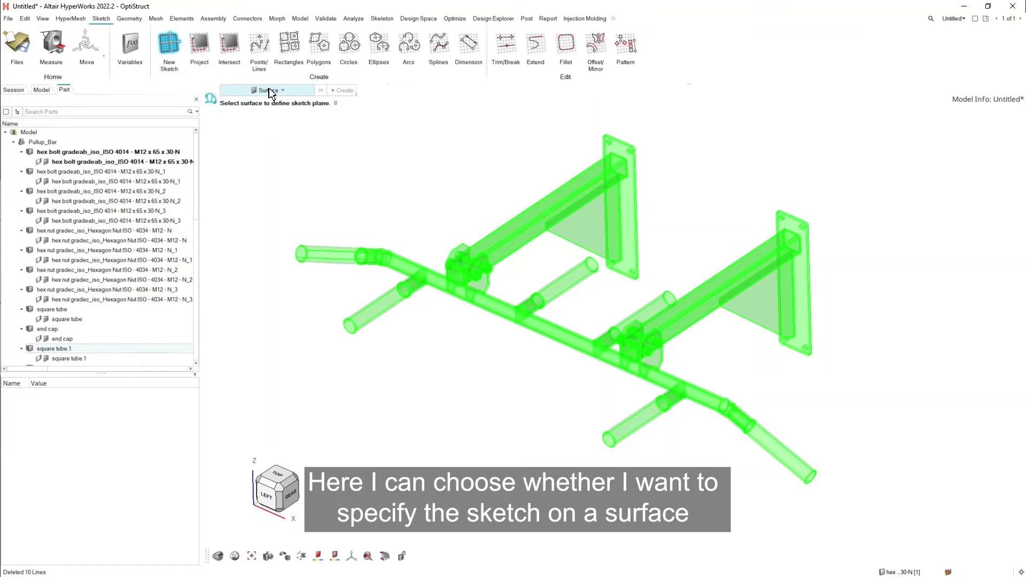
left_click(272, 93)
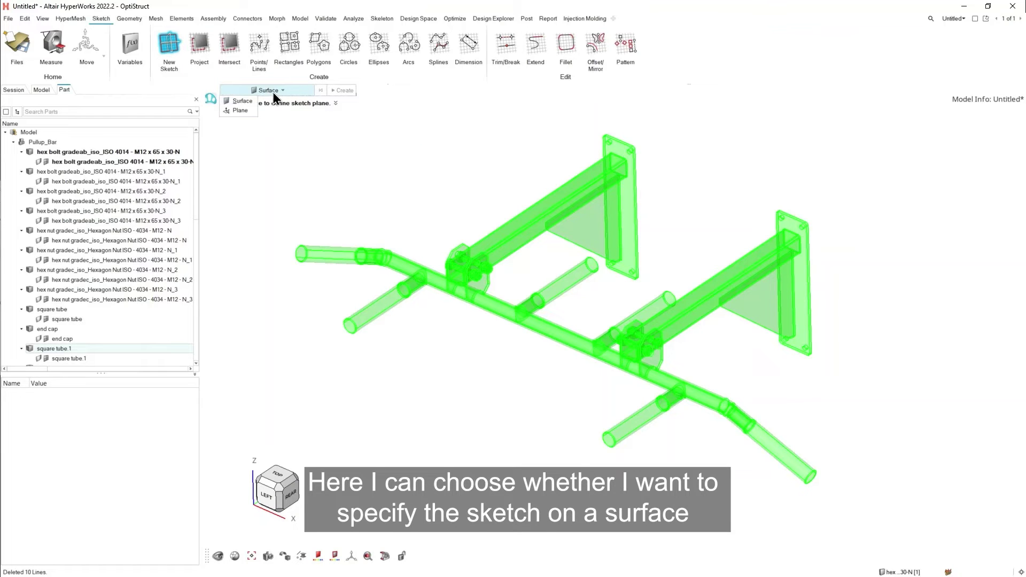
left_click(242, 101)
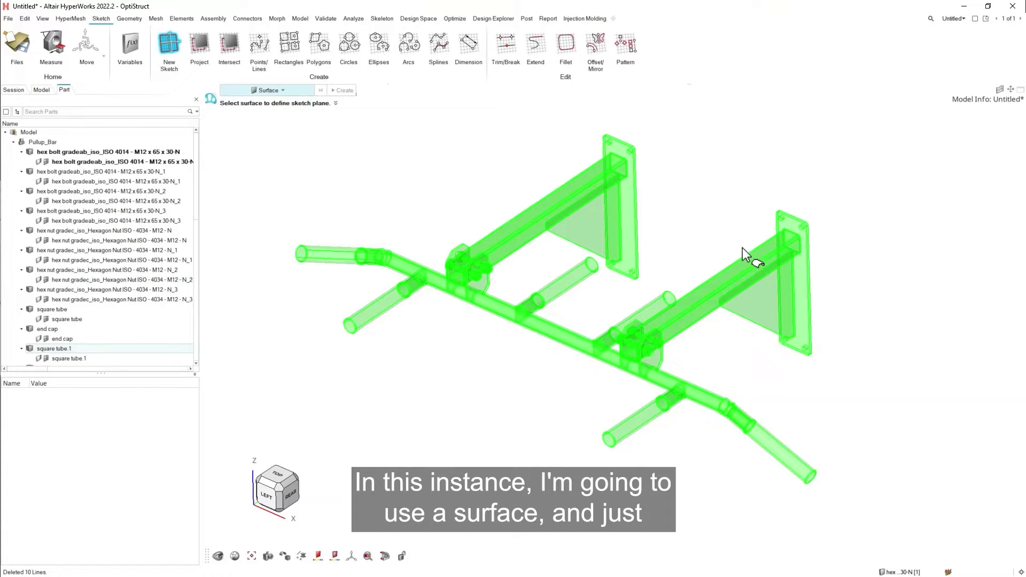
left_click(767, 299)
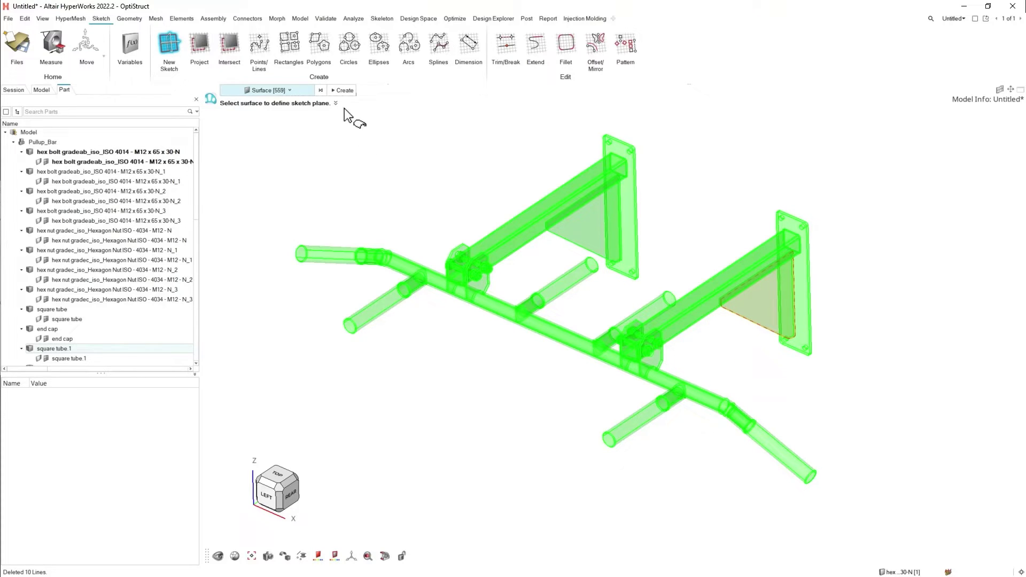
Enter the gusset sketch plane and convert all projected outline edges into sketch curves with Create Curve
left_click(342, 92)
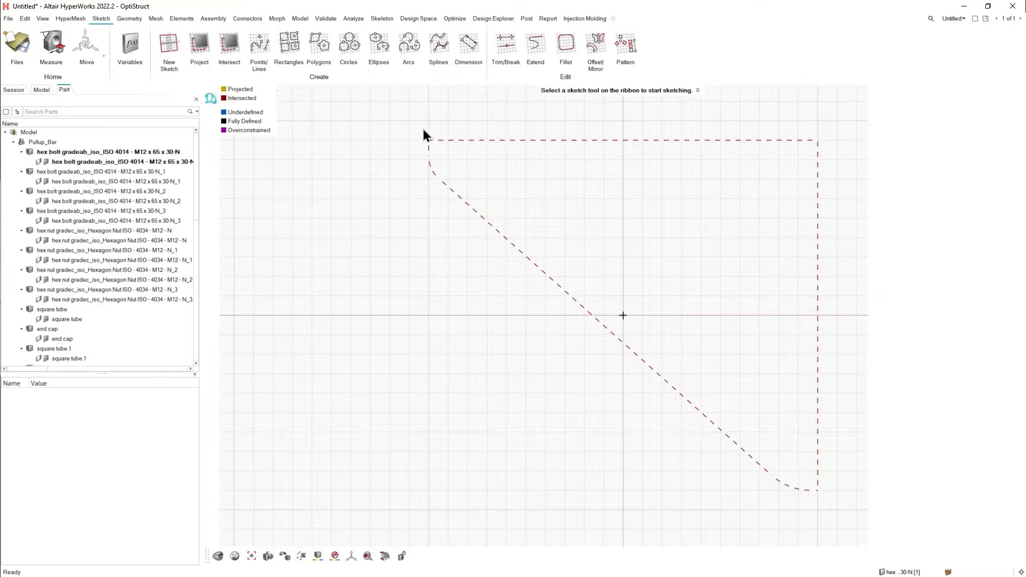
mouse_move(406, 126)
left_mouse_down()
mouse_move(763, 338)
mouse_move(870, 500)
left_mouse_up()
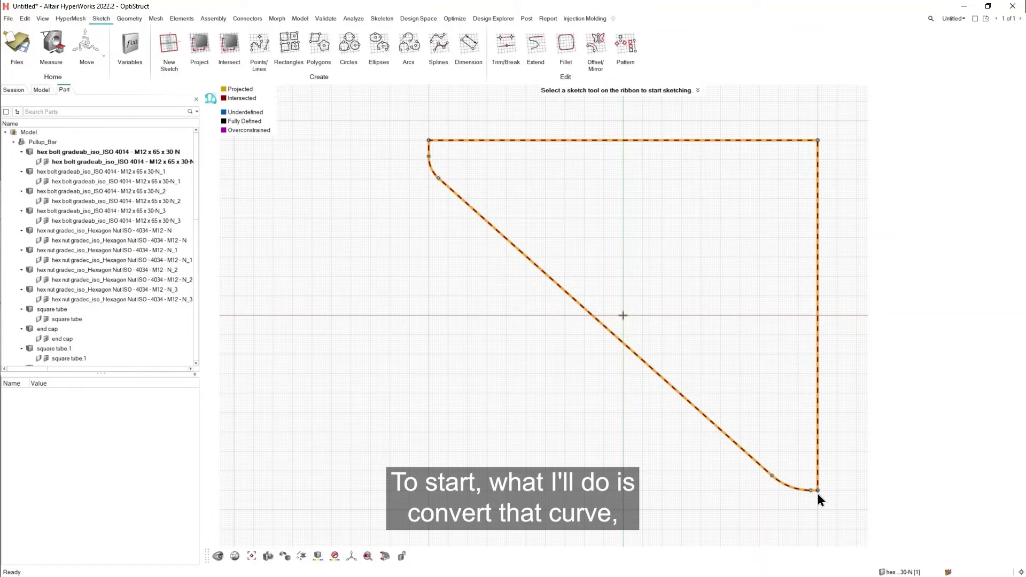
right_click(787, 488)
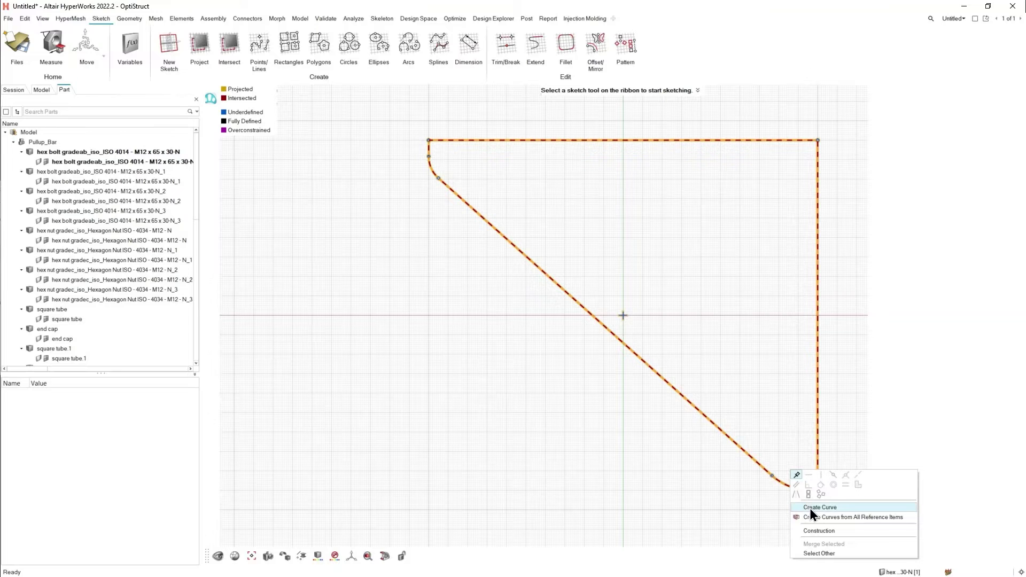
left_click(810, 508)
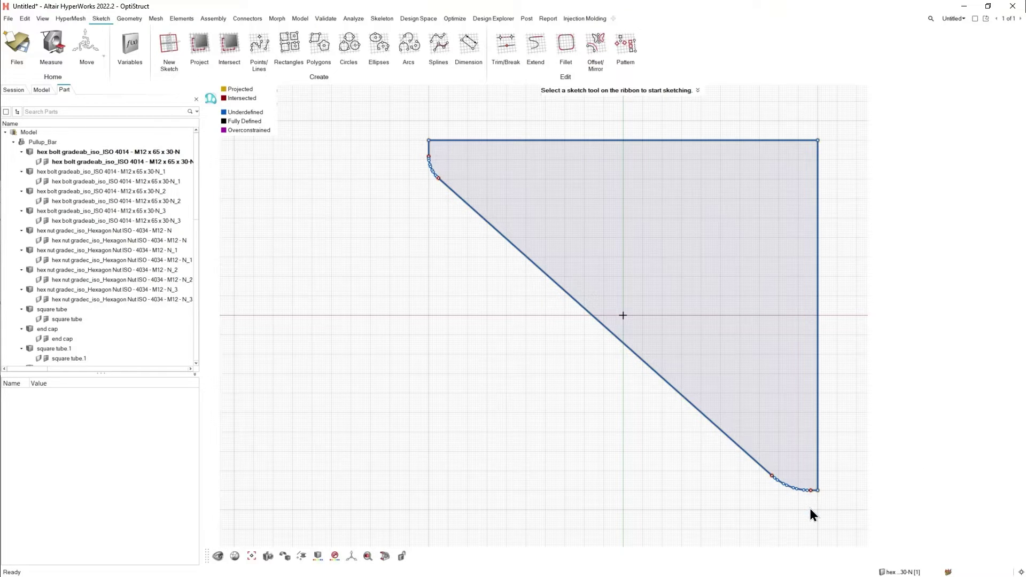
middle_click_drag(758, 283, 675, 267)
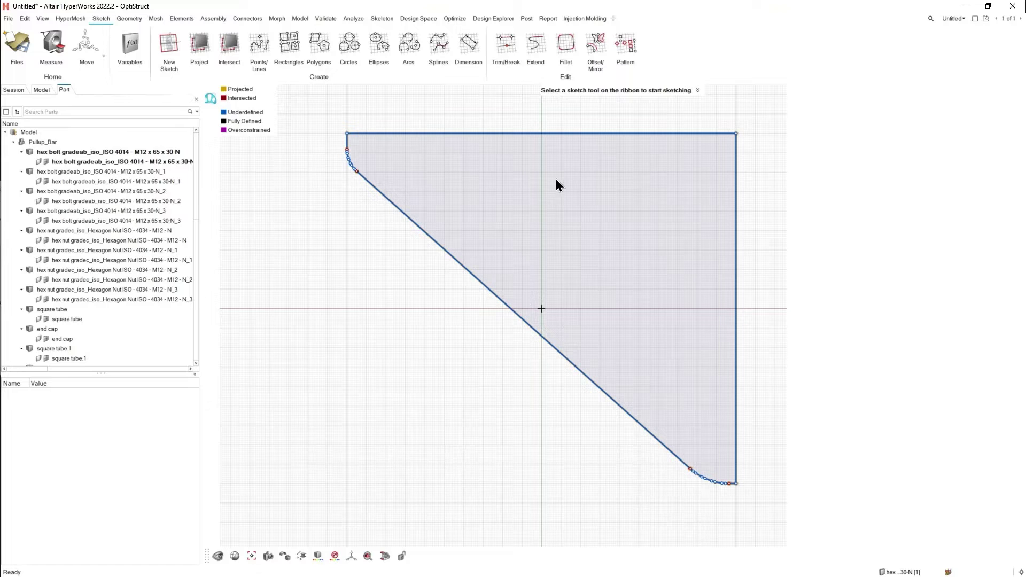
Offset the top outline edge 25 mm inward, picking edges one at a time
left_click(592, 49)
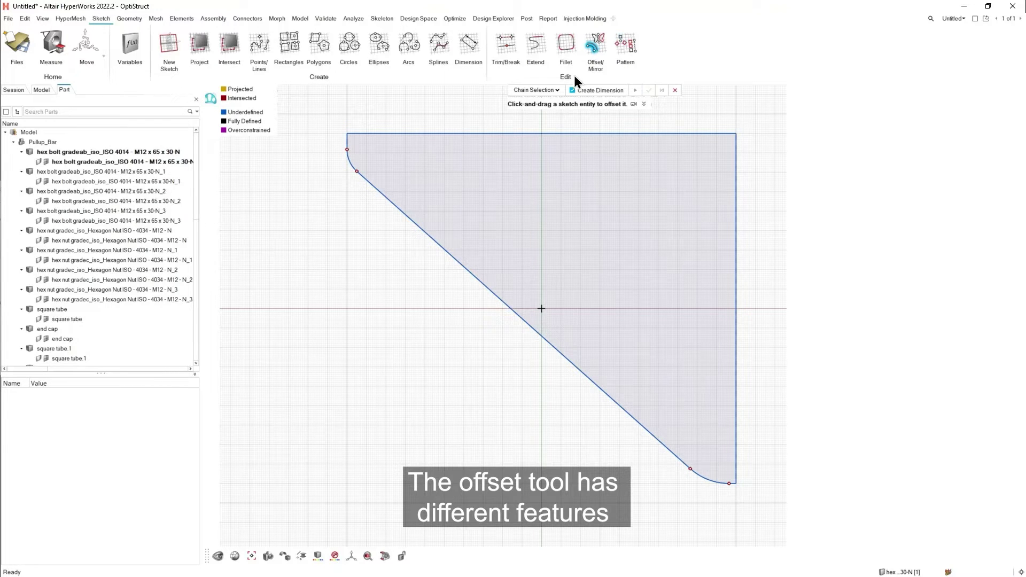
left_click(544, 91)
left_click(535, 112)
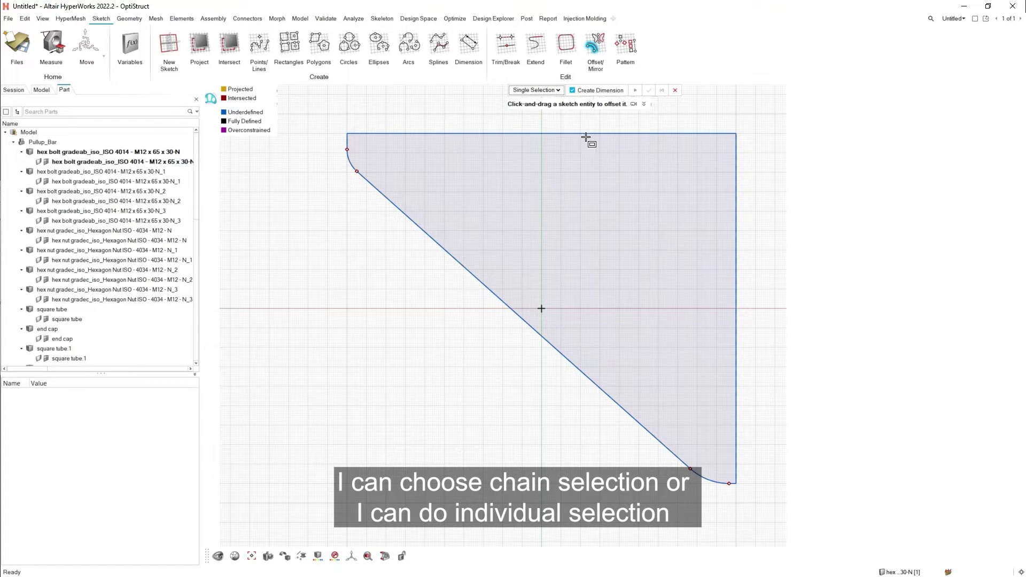
left_click_drag(588, 135, 577, 176)
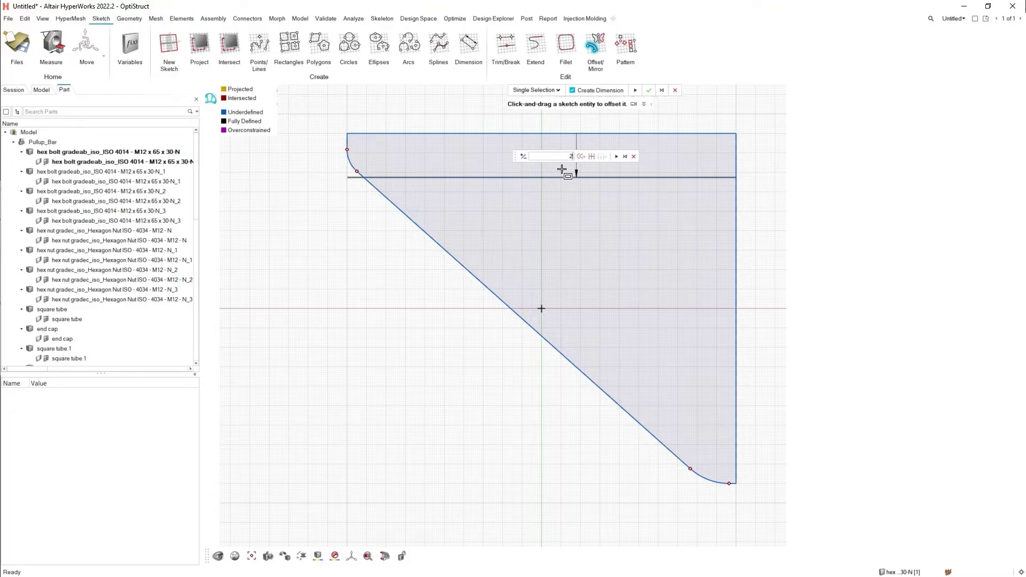
type("25")
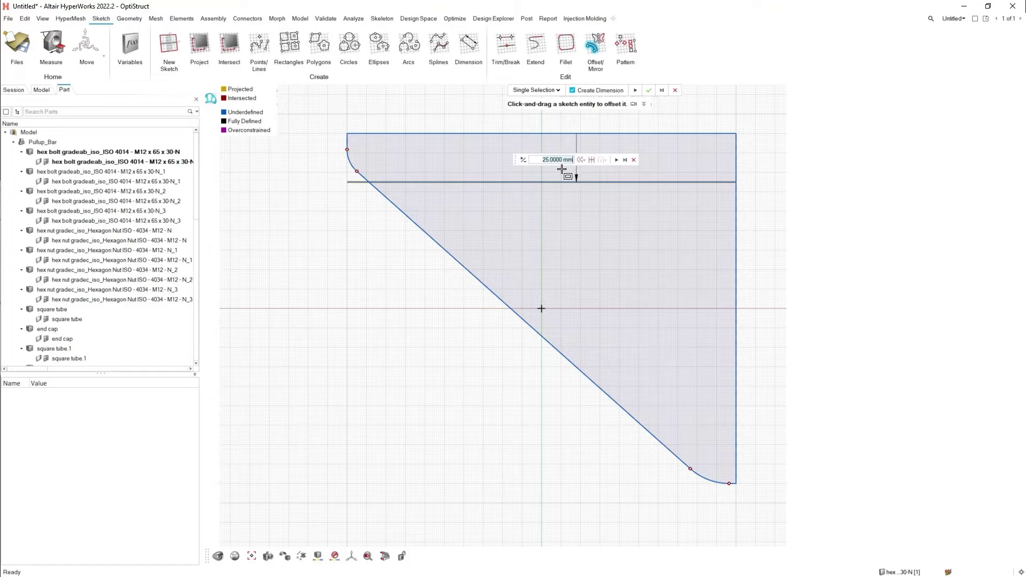
left_click(616, 156)
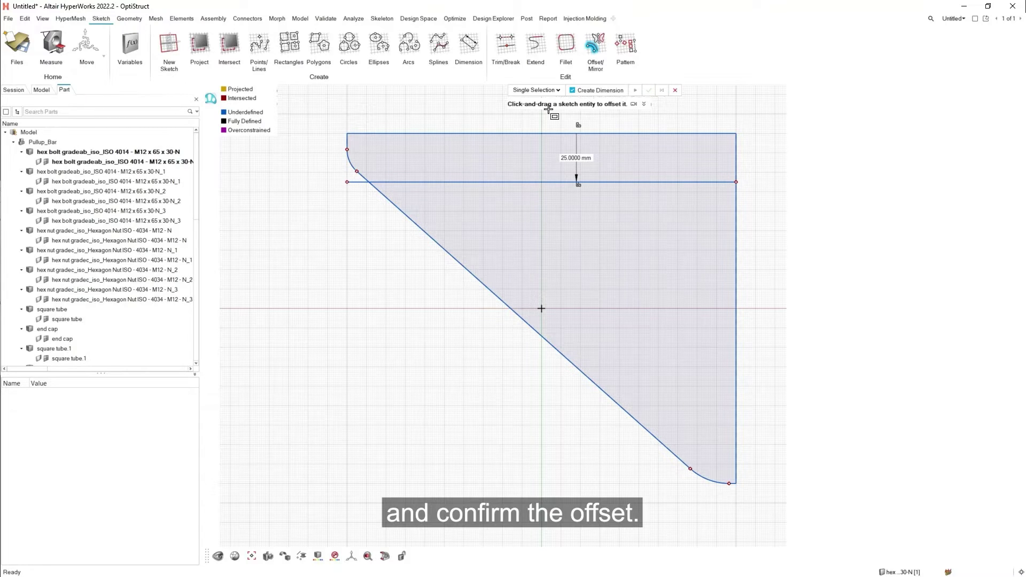
Offset the right vertical and diagonal outline edges 25 mm inward
left_click_drag(736, 259, 673, 263)
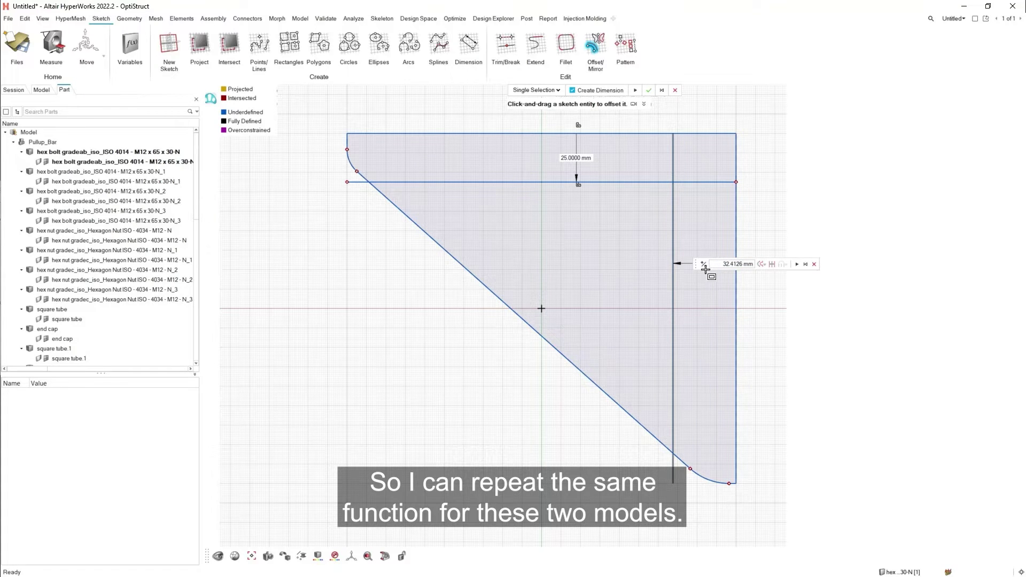
triple_click(725, 263)
type("25")
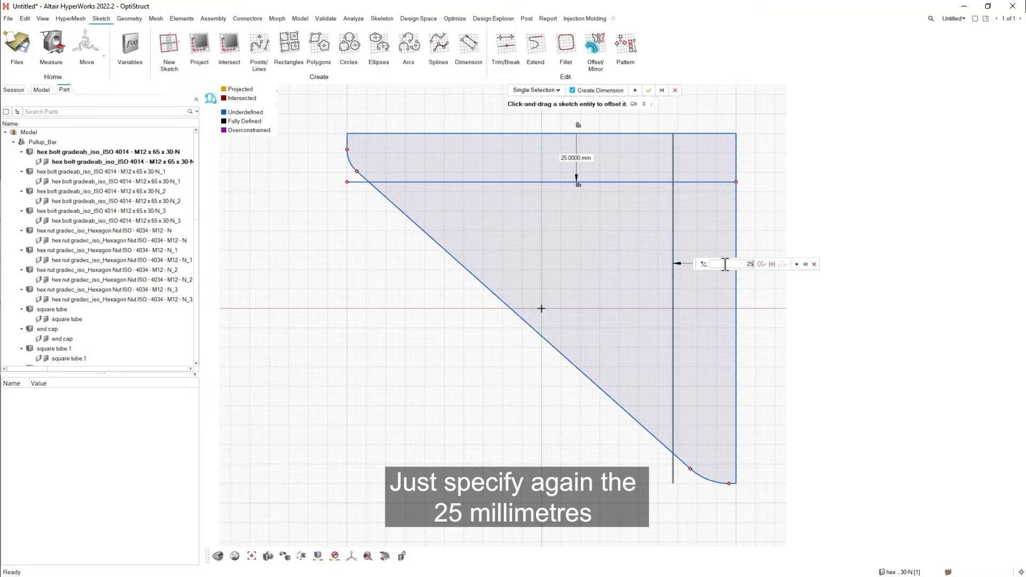
key("Return")
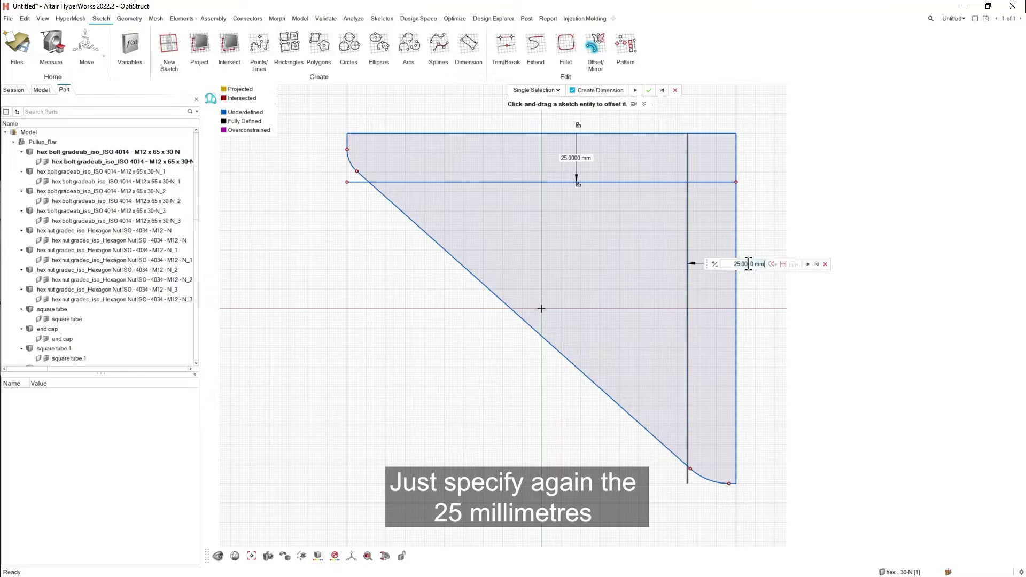
left_click(807, 264)
left_click_drag(545, 342, 581, 308)
type("25")
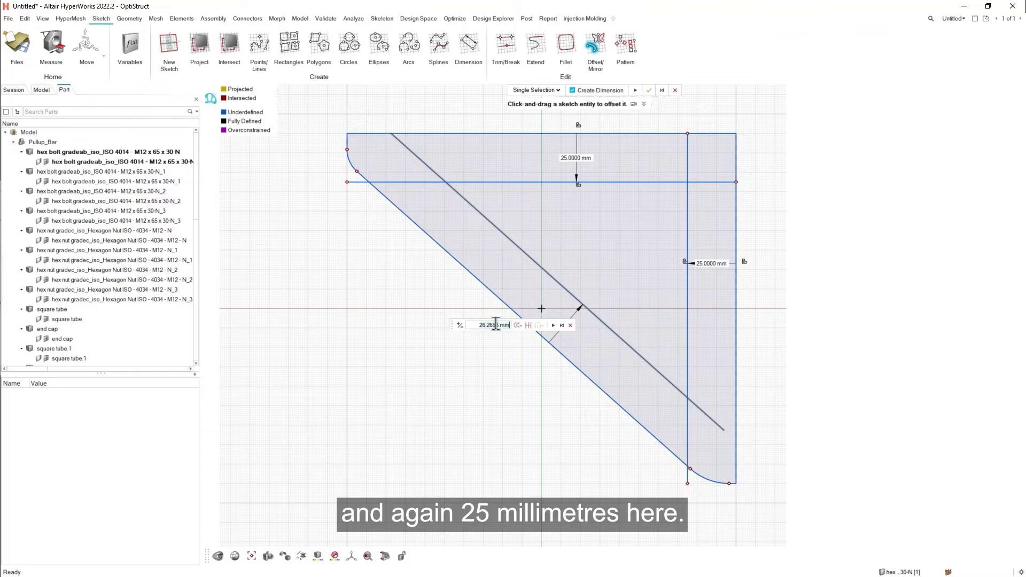
key("Return")
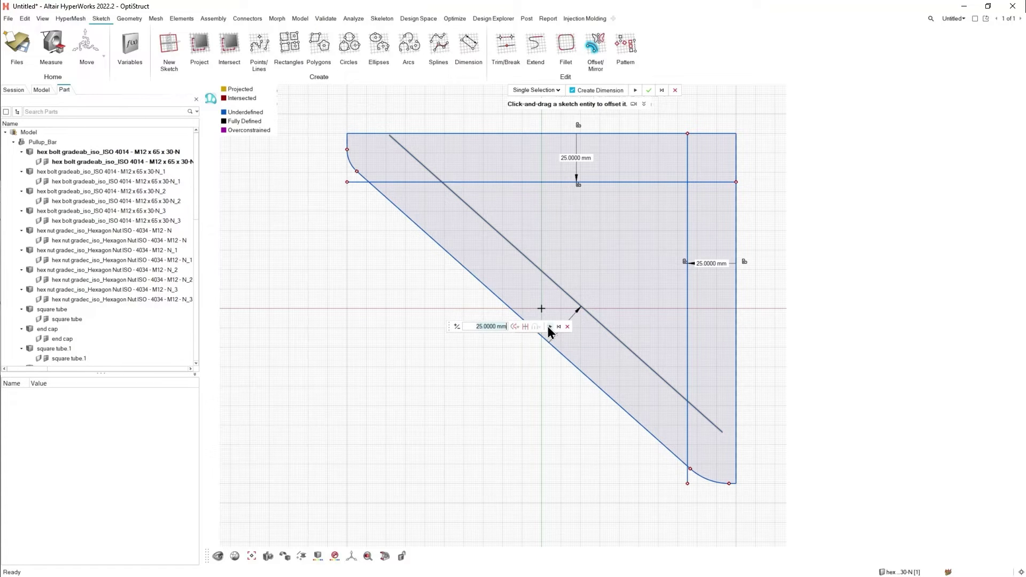
left_click(550, 326)
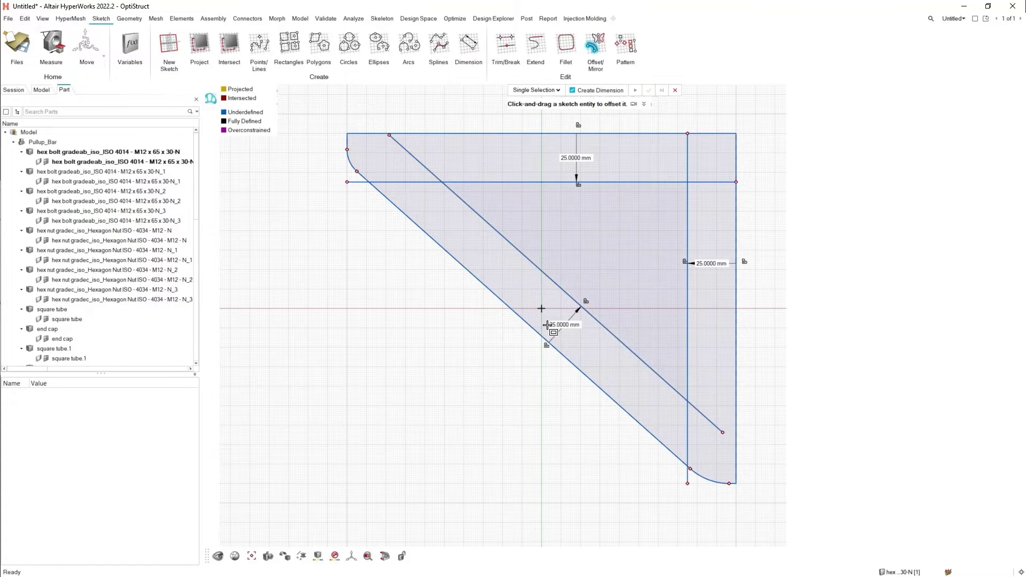
Trim the excess offset line pieces so they form a closed inner triangle
left_click(674, 91)
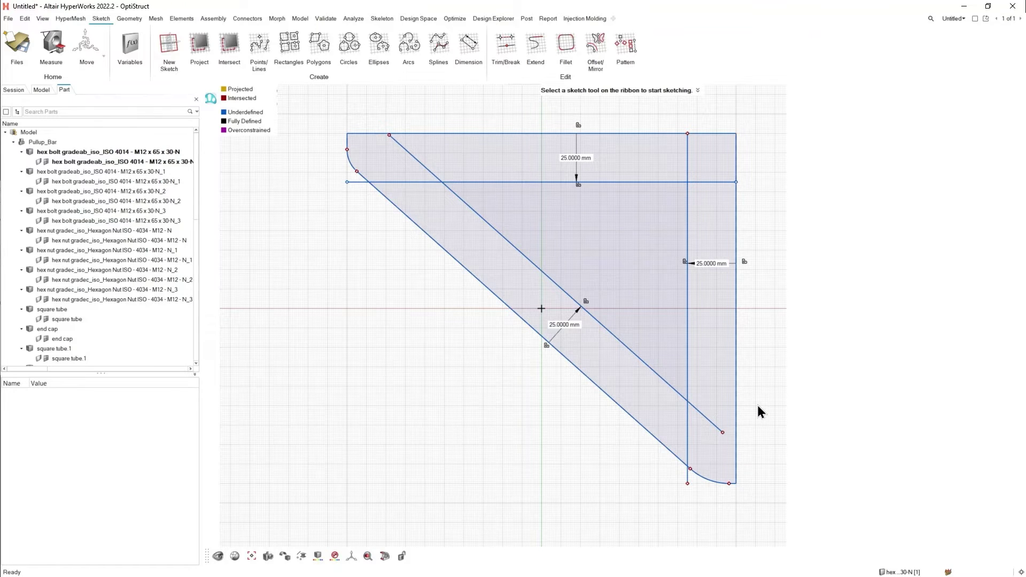
left_click(507, 43)
left_click_drag(435, 154, 420, 188)
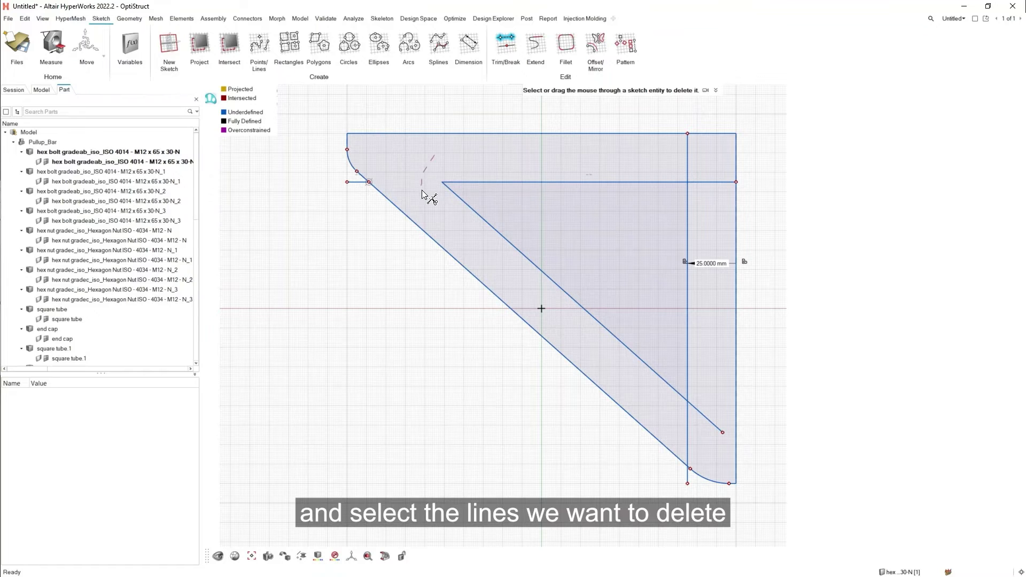
left_click(687, 442)
left_click(716, 424)
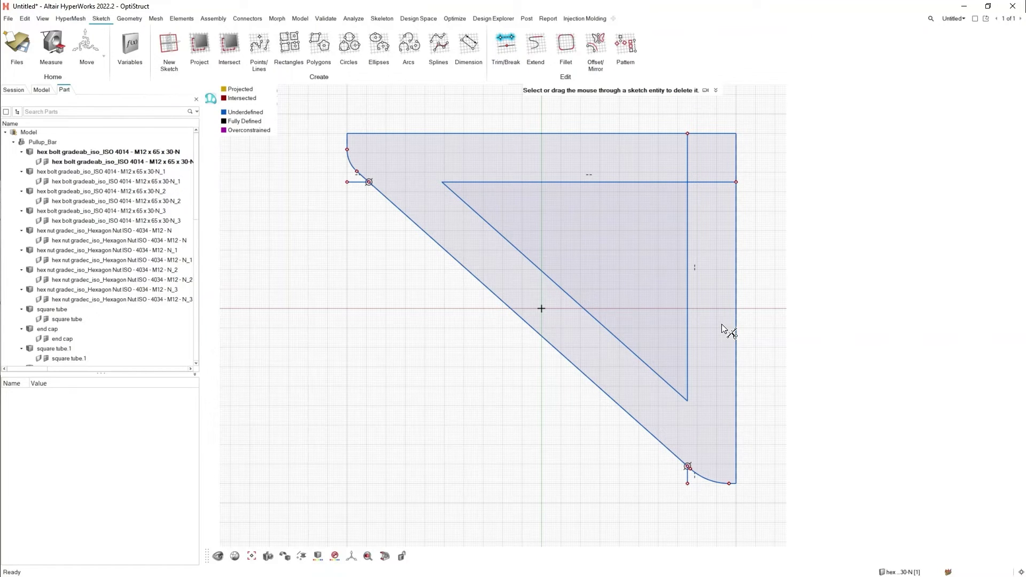
left_click_drag(724, 193, 686, 156)
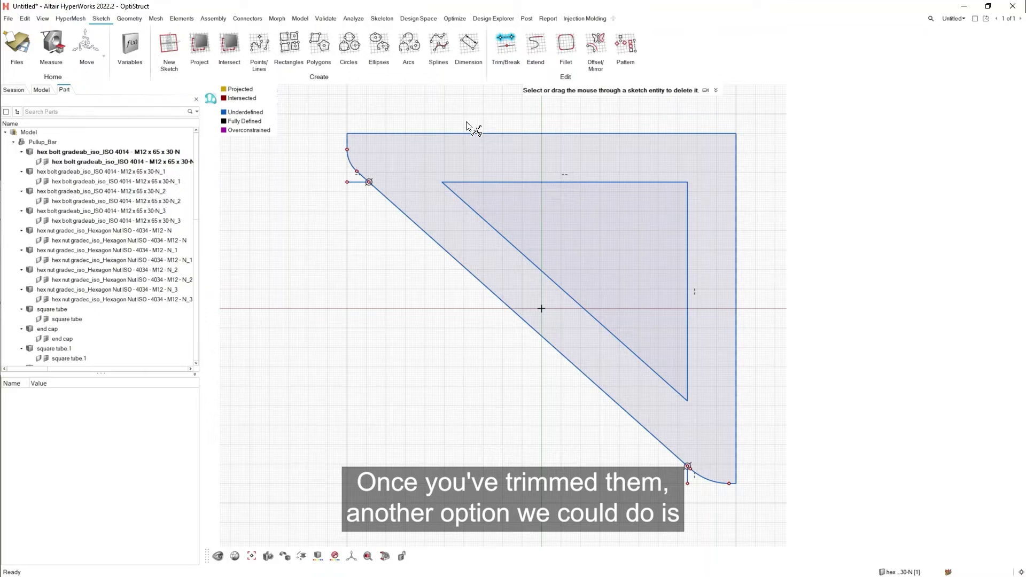
key("Escape")
Delete the original outline edges: top, right, diagonal, bottom arc and short upper-left line
mouse_move(314, 105)
left_mouse_down()
mouse_move(666, 155)
mouse_move(809, 159)
left_mouse_up()
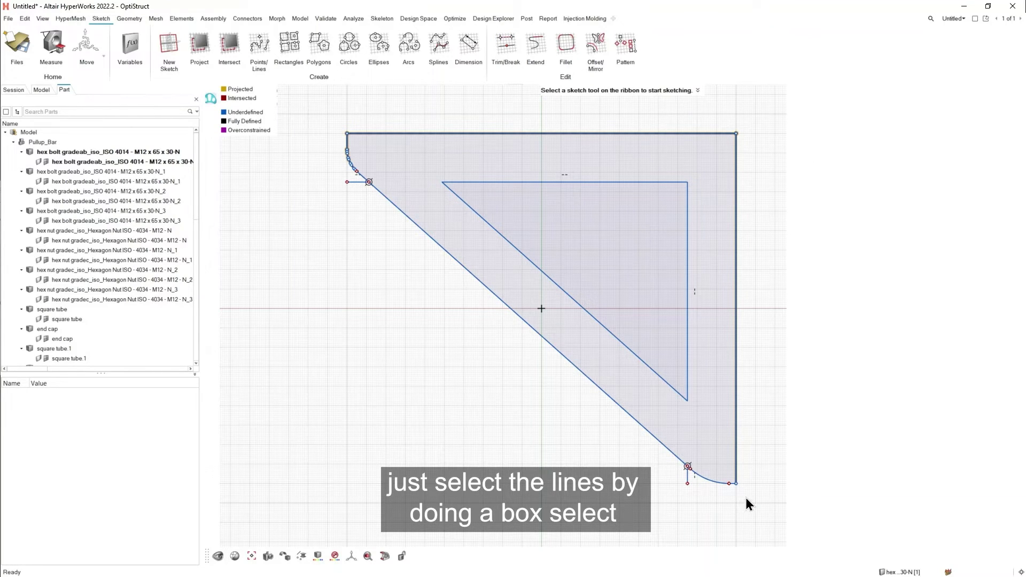
left_click_drag(748, 490, 630, 448, "ctrl")
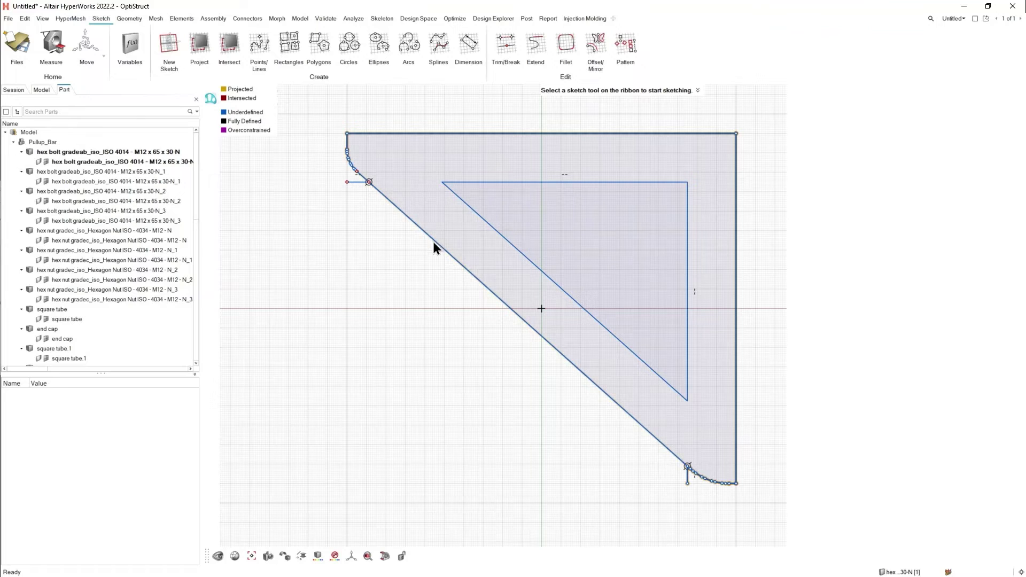
left_click_drag(317, 111, 395, 222, "ctrl")
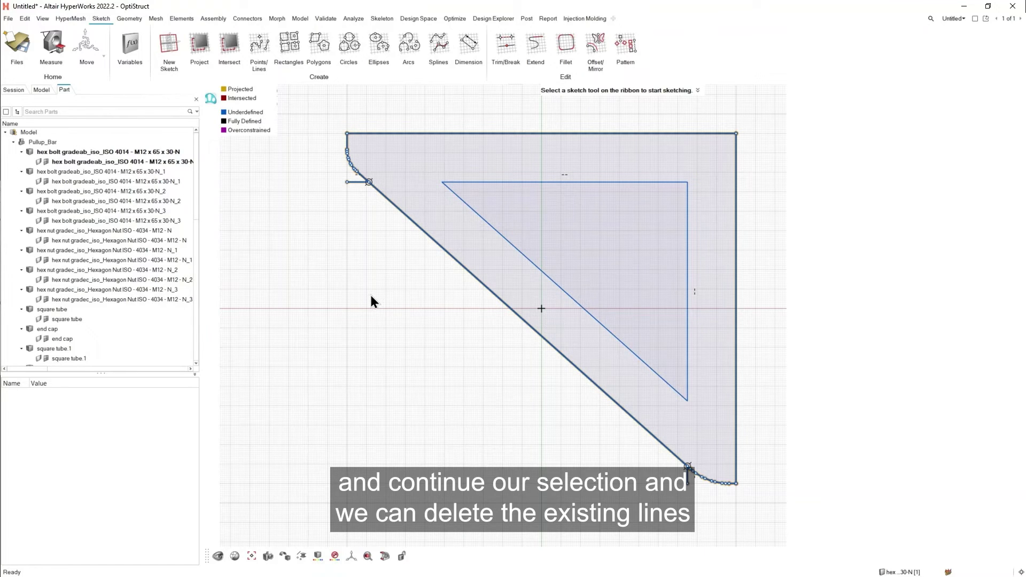
key("Delete")
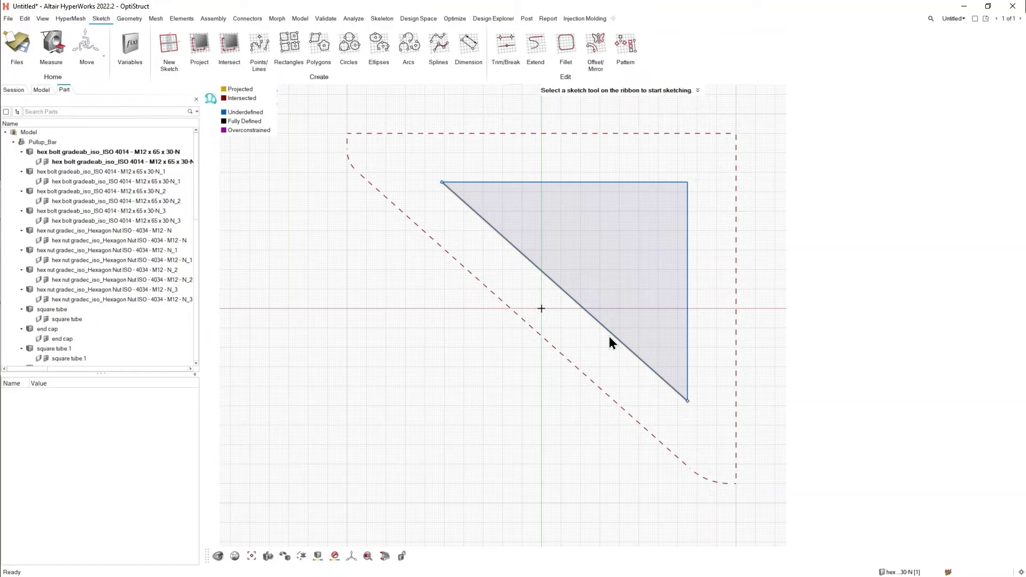
Apply a Fixed constraint to the triangle's top, right and diagonal edges
left_click(588, 184)
left_click(687, 242)
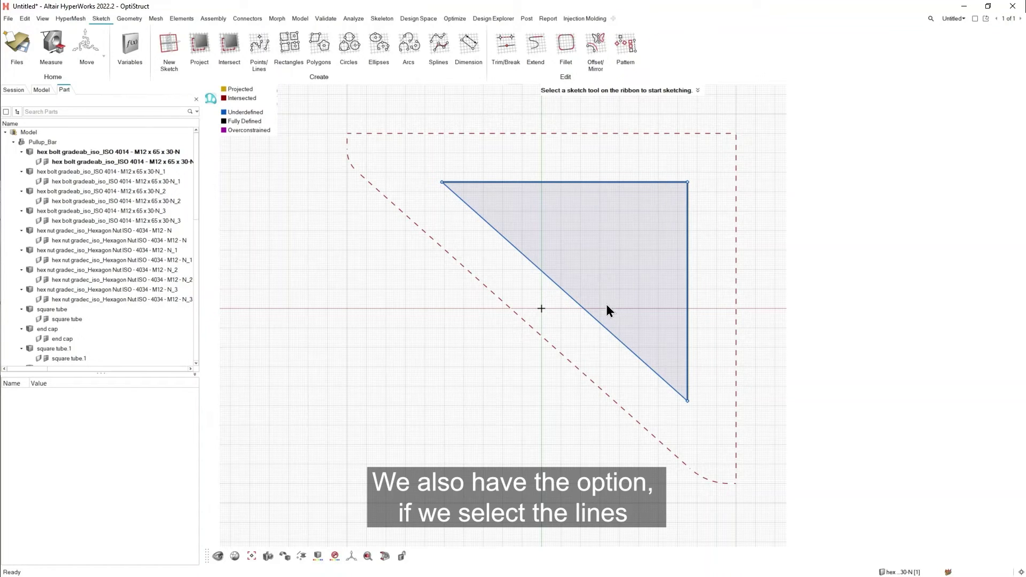
left_click(598, 319)
right_click(598, 319)
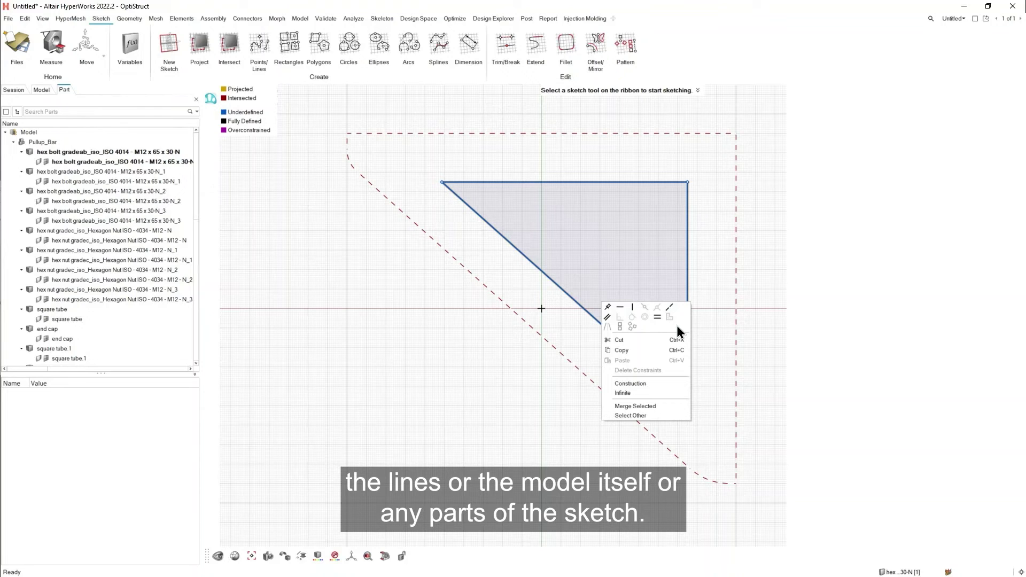
left_click(607, 306)
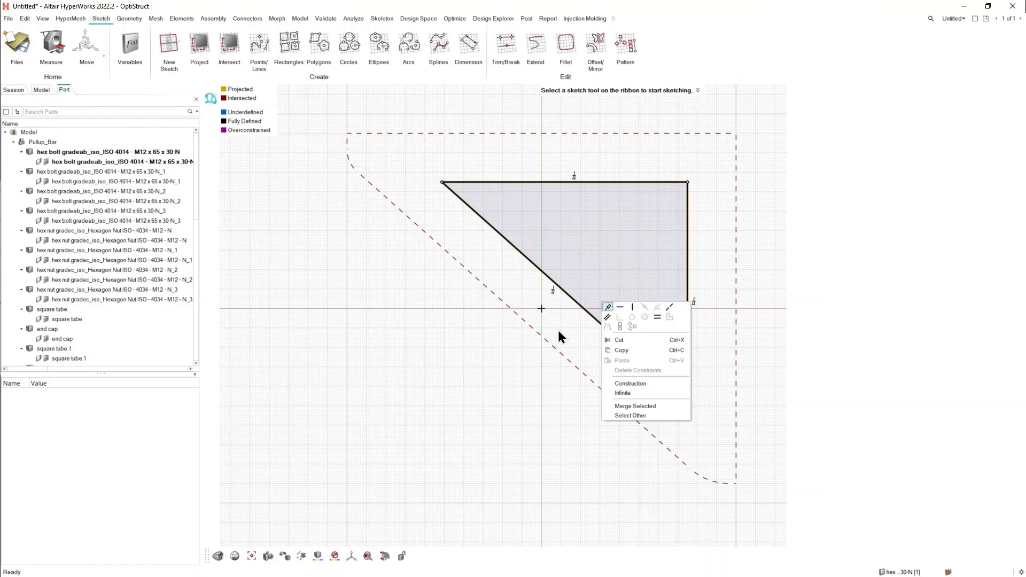
left_click(586, 335)
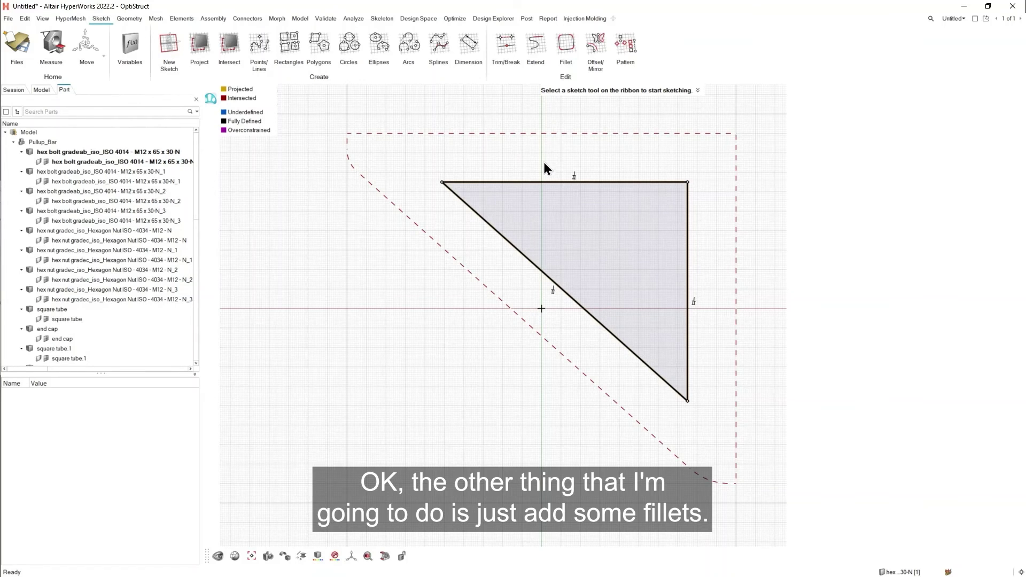
Fillet the top-left, top-right and bottom triangle corners with equal 5 mm radii
left_click(566, 43)
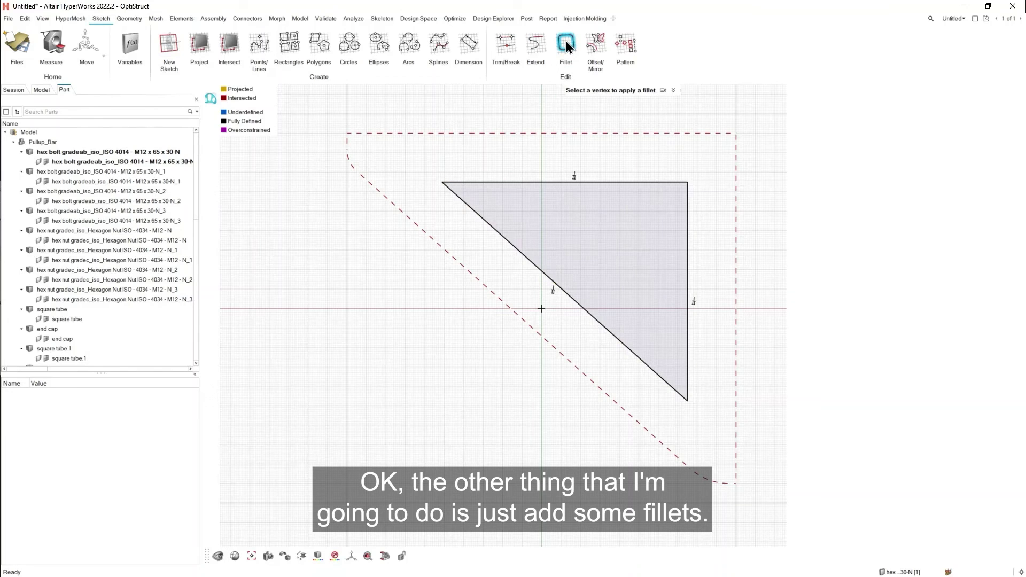
left_click(443, 183)
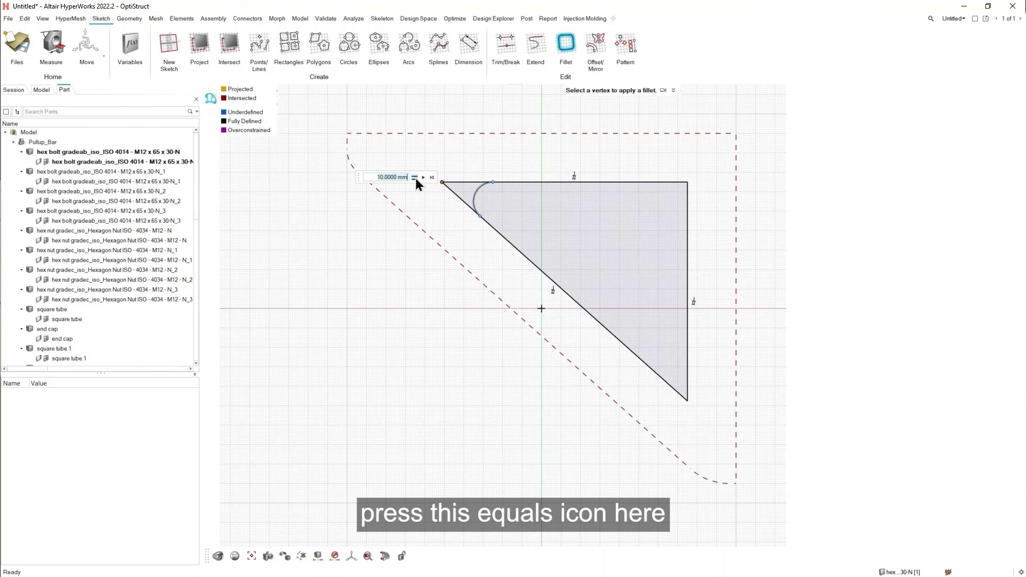
left_click(414, 178)
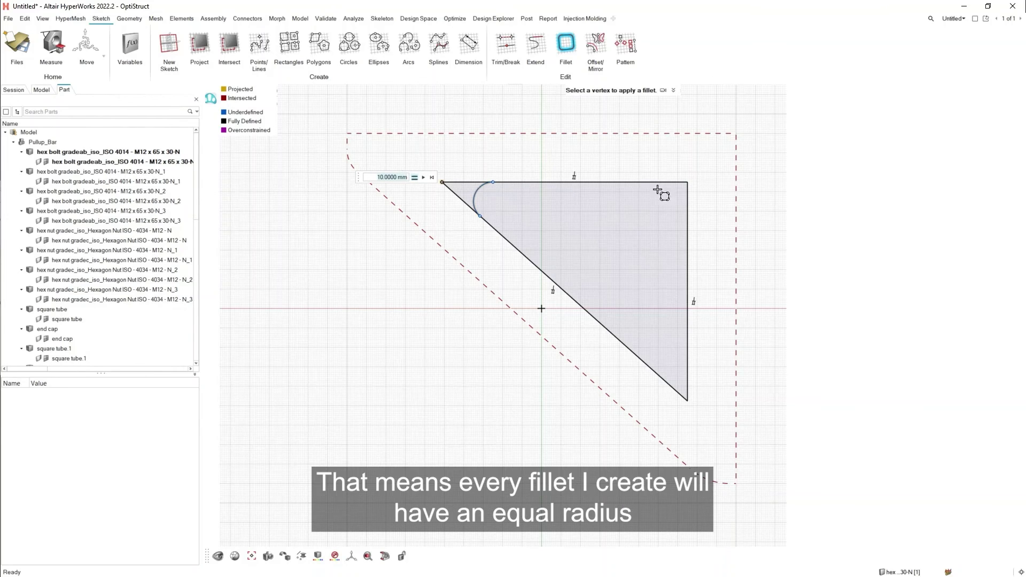
left_click(686, 182)
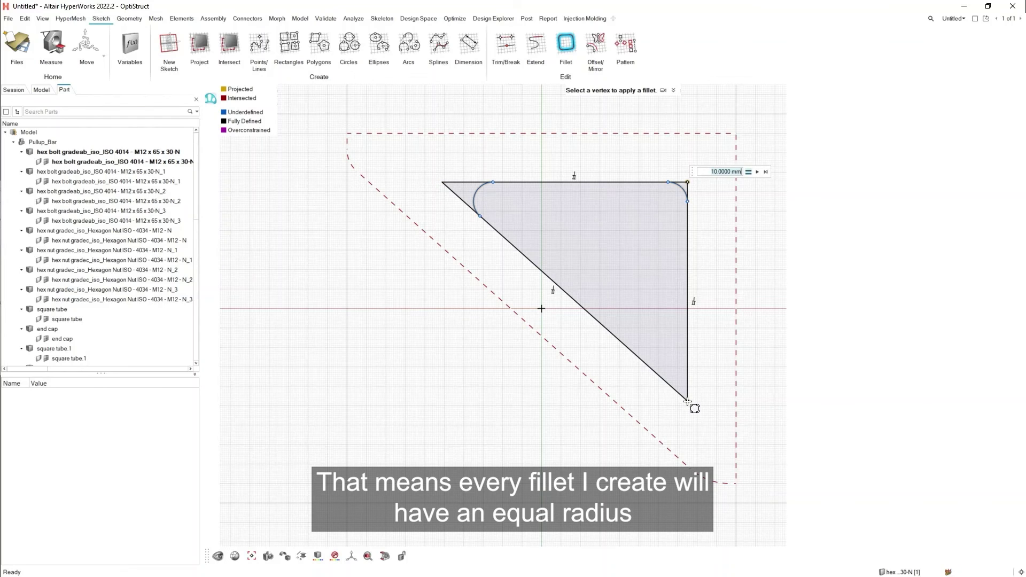
left_click(688, 401)
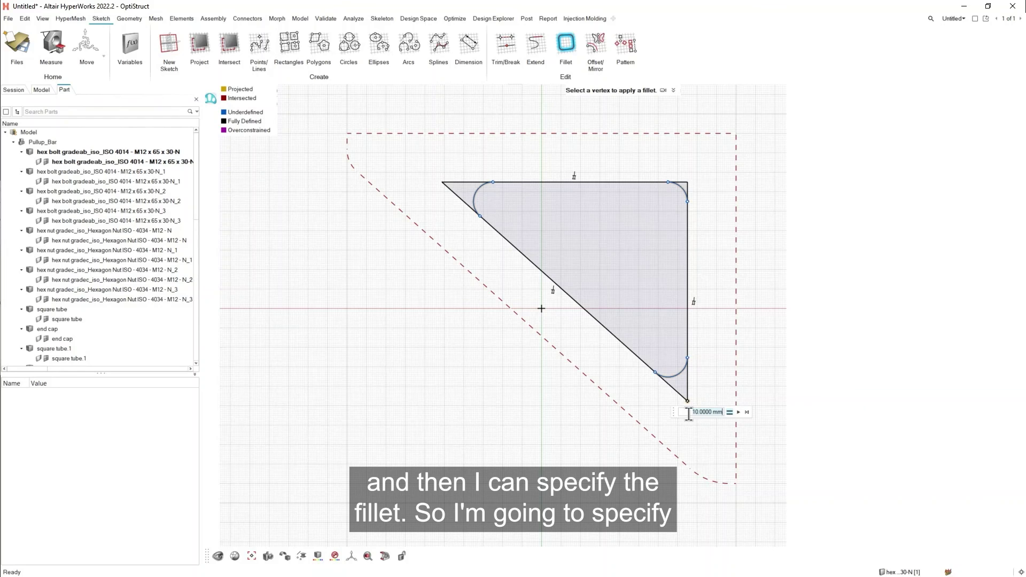
double_click(690, 412)
type("5")
key("Return")
left_click(738, 412)
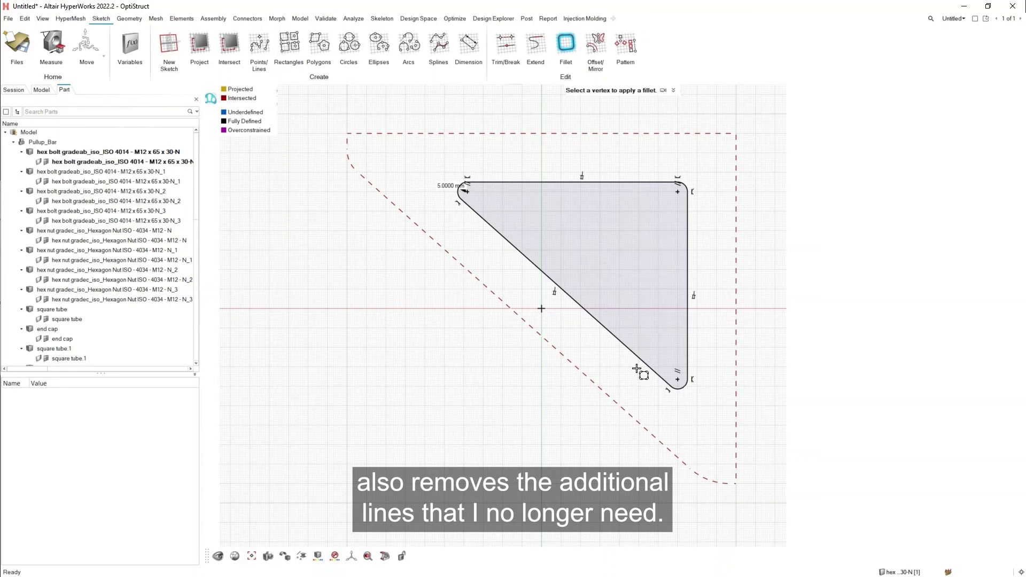